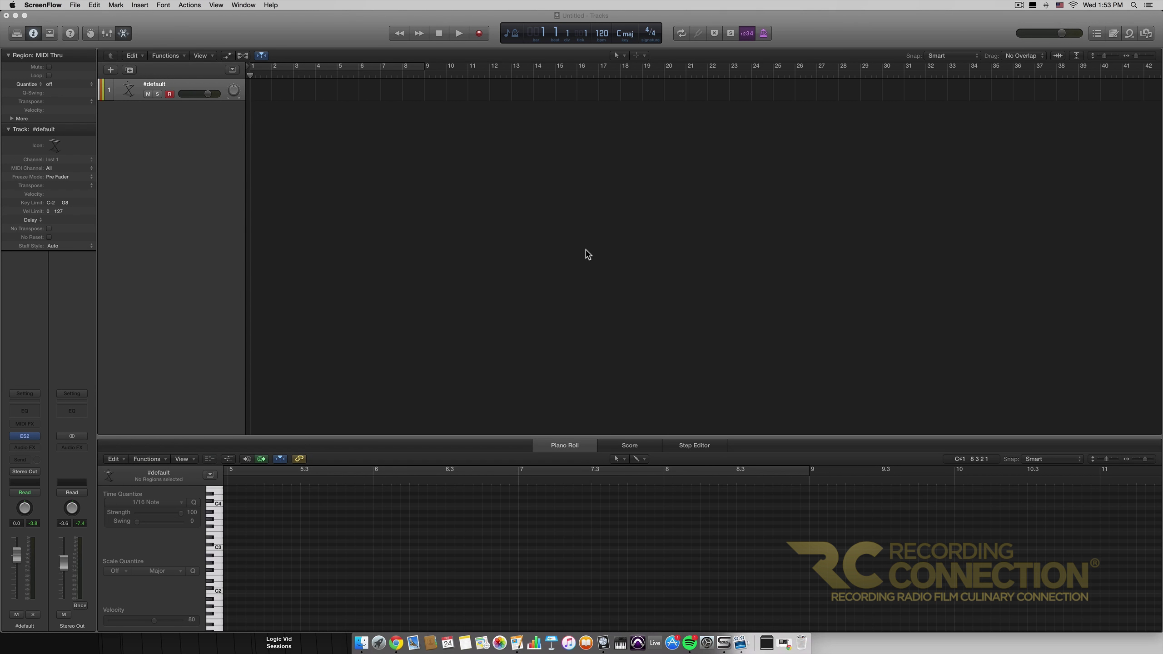
Step: Open the ES2 on the #default track and raise the first slot's Pitch123 modulation intensity from LFO2 via ModWhl
click(586, 253)
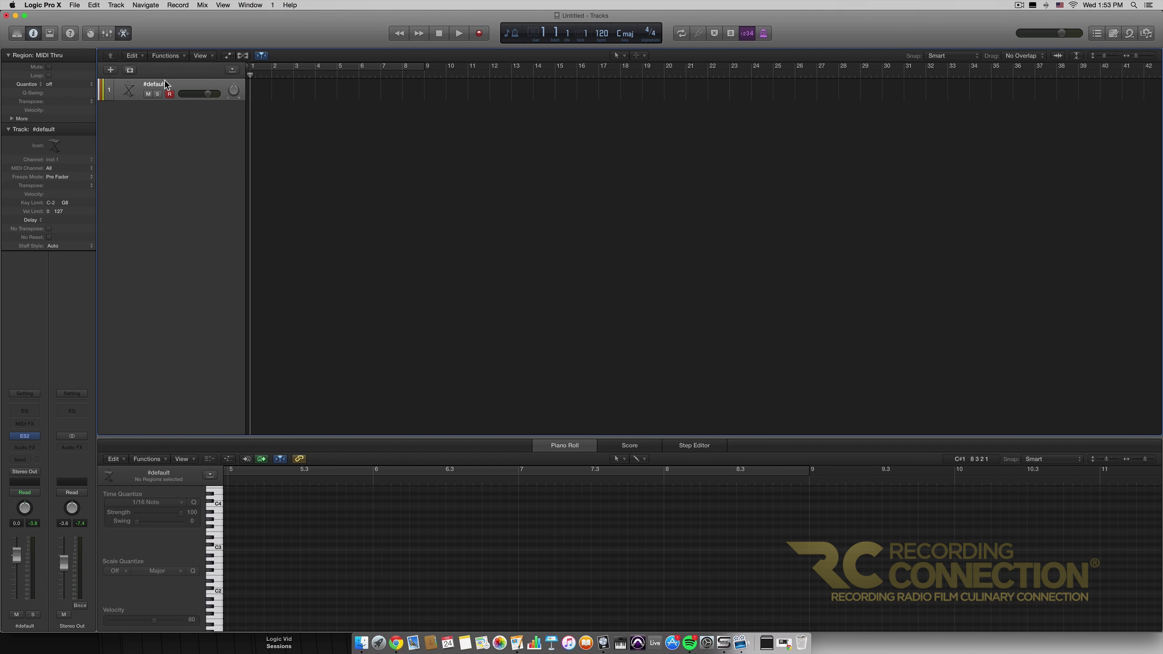
mouse_move(28, 438)
click(25, 438)
drag(591, 64, 550, 63)
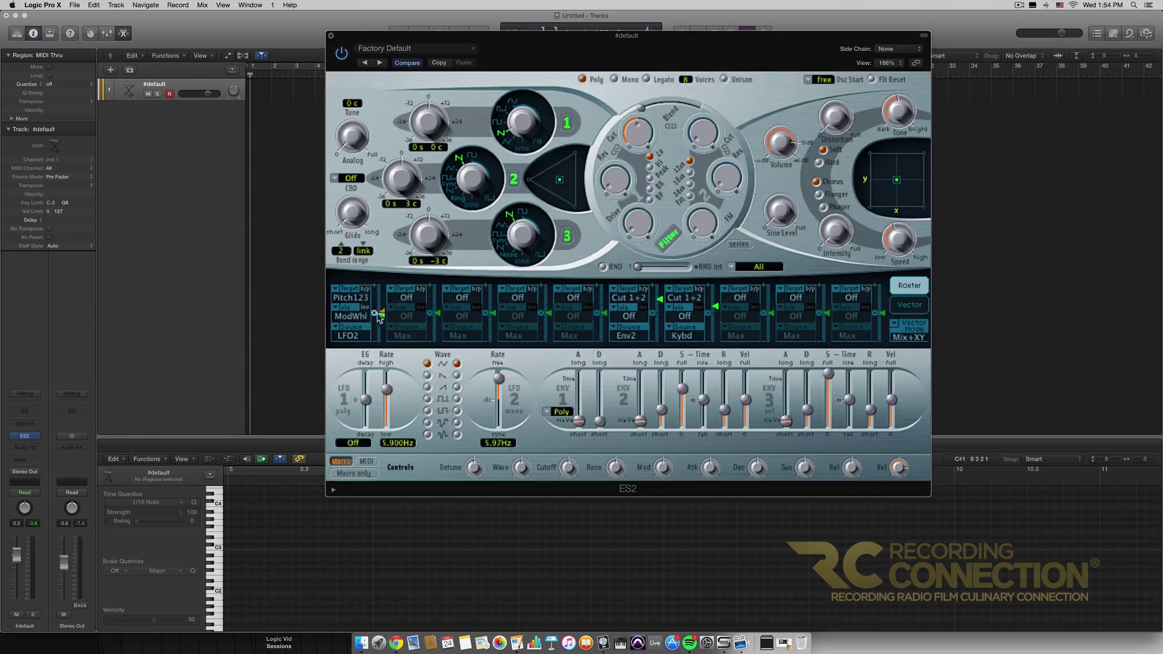
drag(379, 317, 388, 297)
mouse_move(389, 288)
mouse_down()
mouse_move(383, 303)
mouse_move(365, 297)
mouse_up()
Step: Route LFO2 to Amp via ModWhl in the second modulation slot, raise its intensity and close the ES2
click(406, 297)
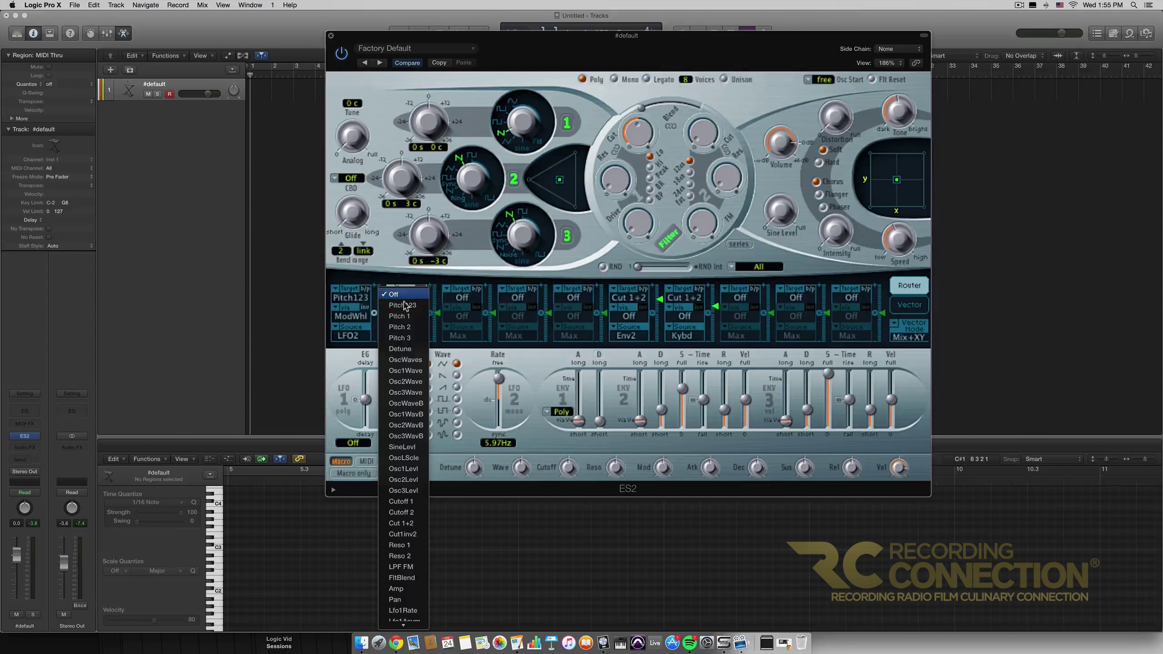
click(407, 589)
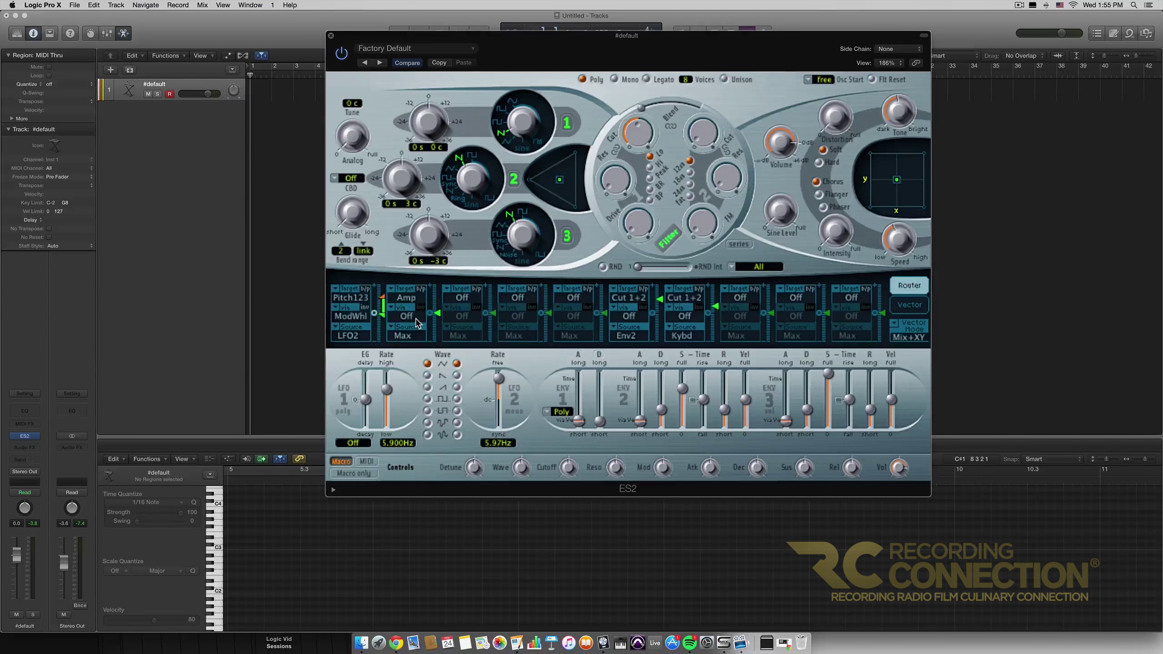
click(415, 318)
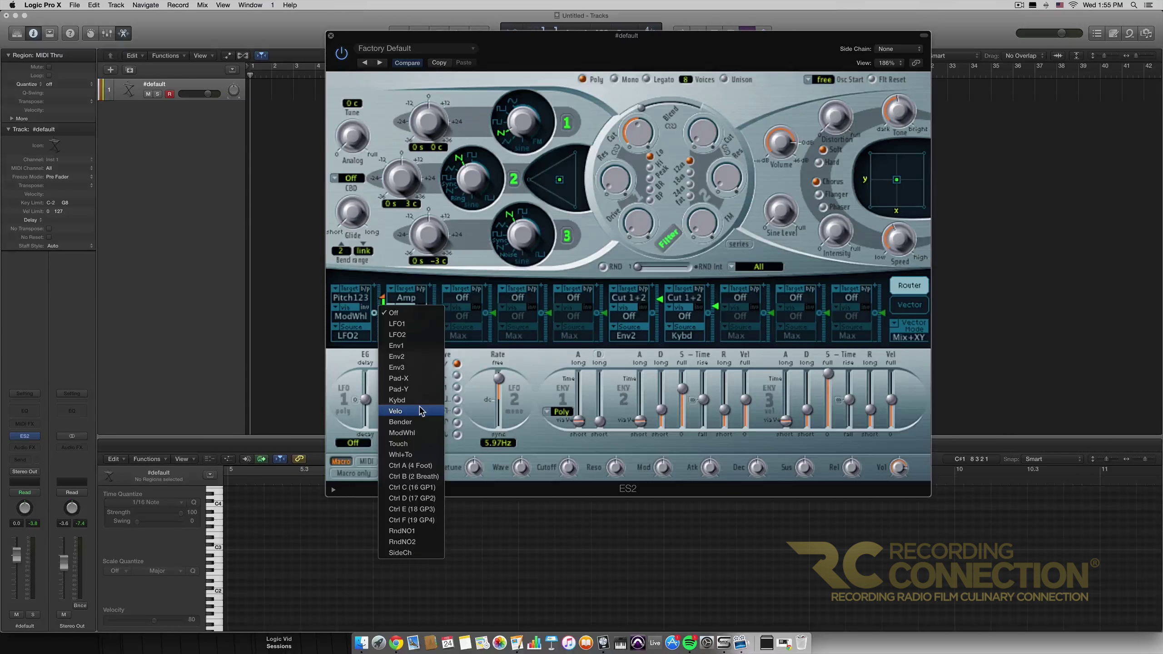
click(425, 433)
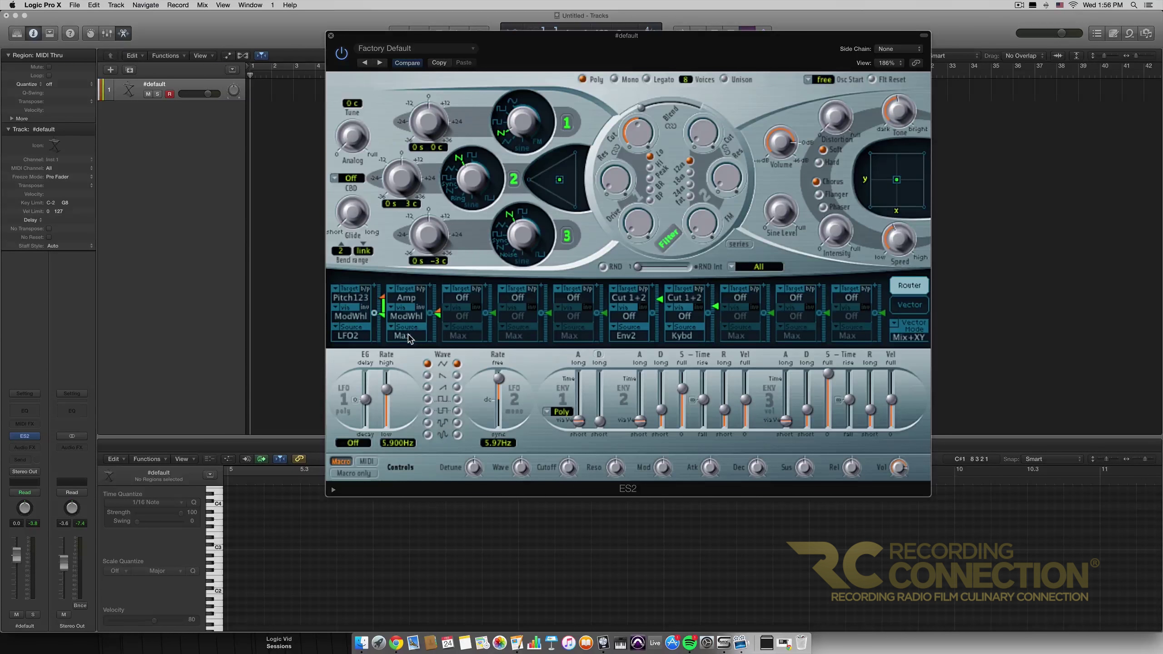
click(408, 336)
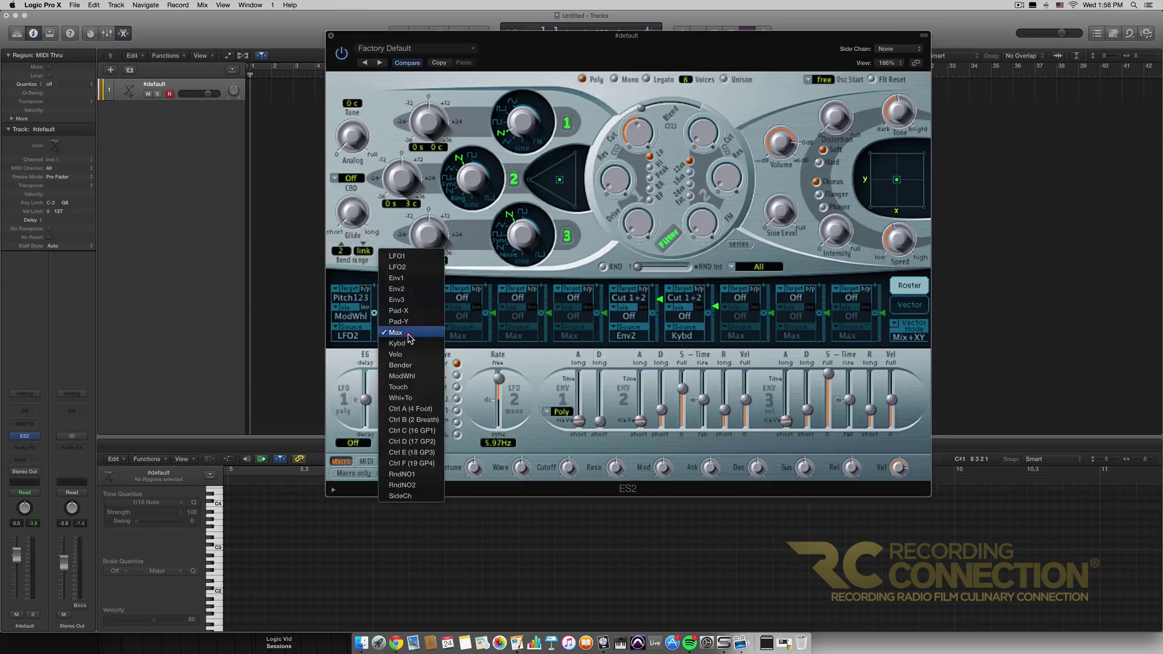
click(423, 271)
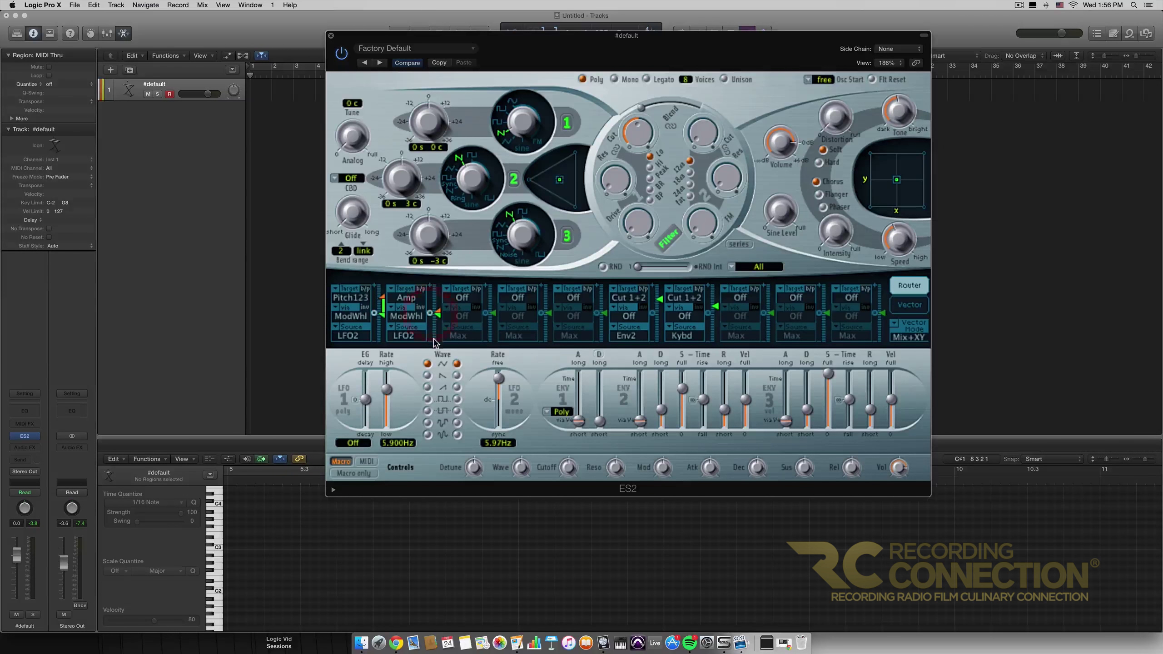
drag(439, 314, 440, 294)
click(332, 37)
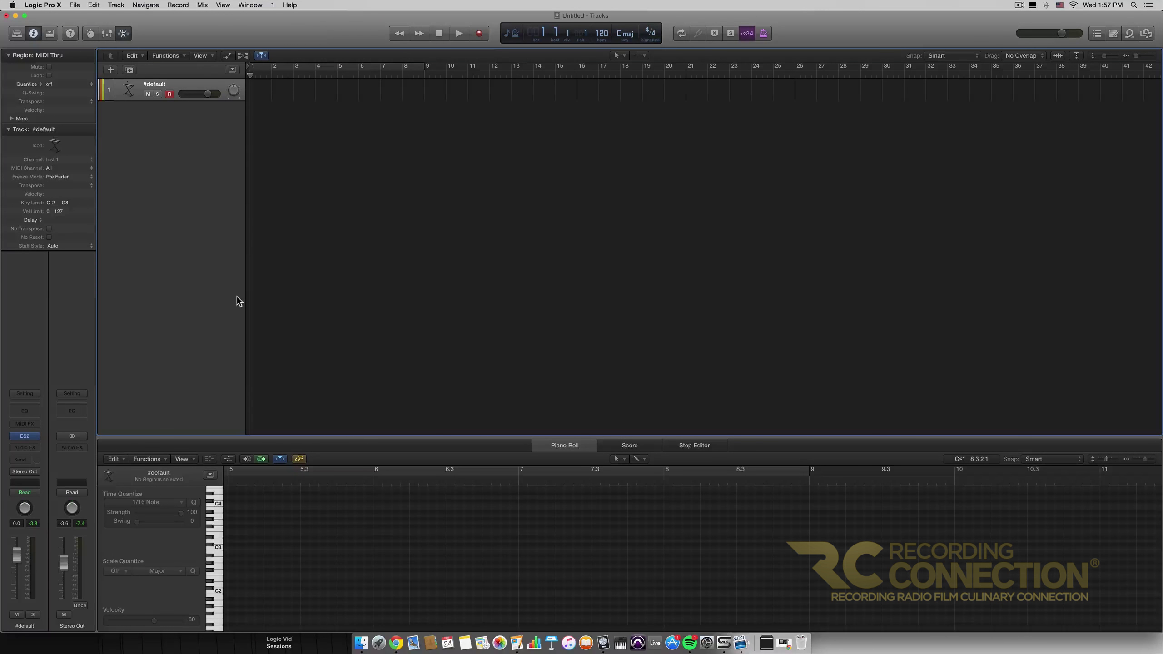
Step: Insert the Modifier MIDI effect on the #default track and place its window in the middle of the workspace
click(31, 425)
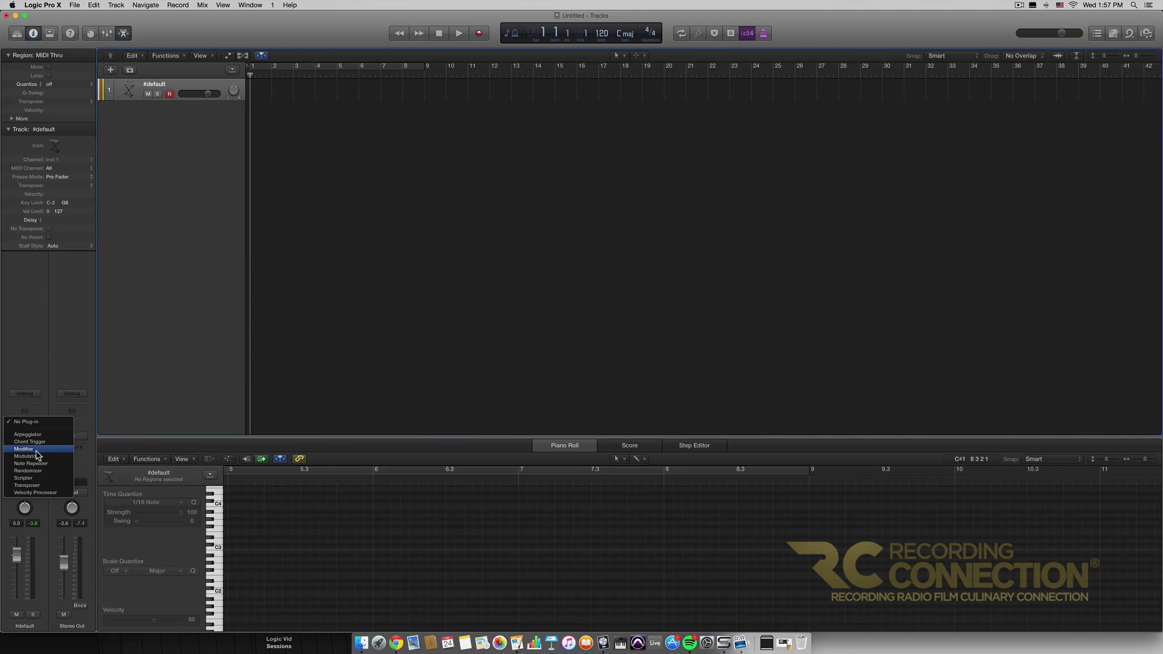
click(300, 376)
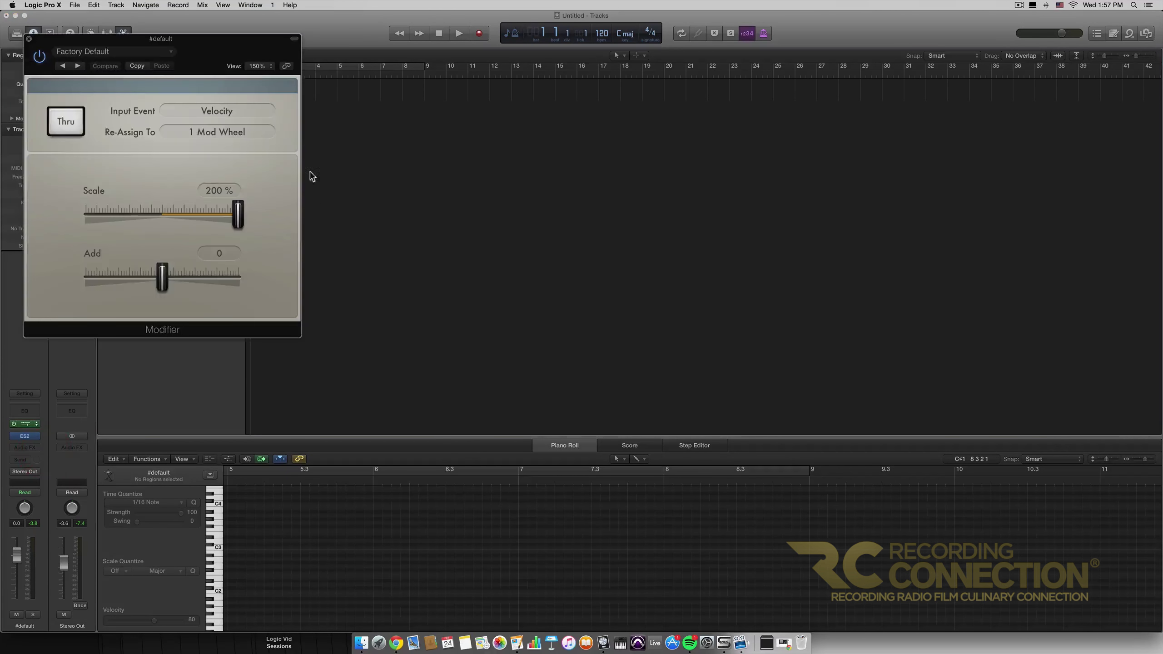
drag(224, 46, 658, 112)
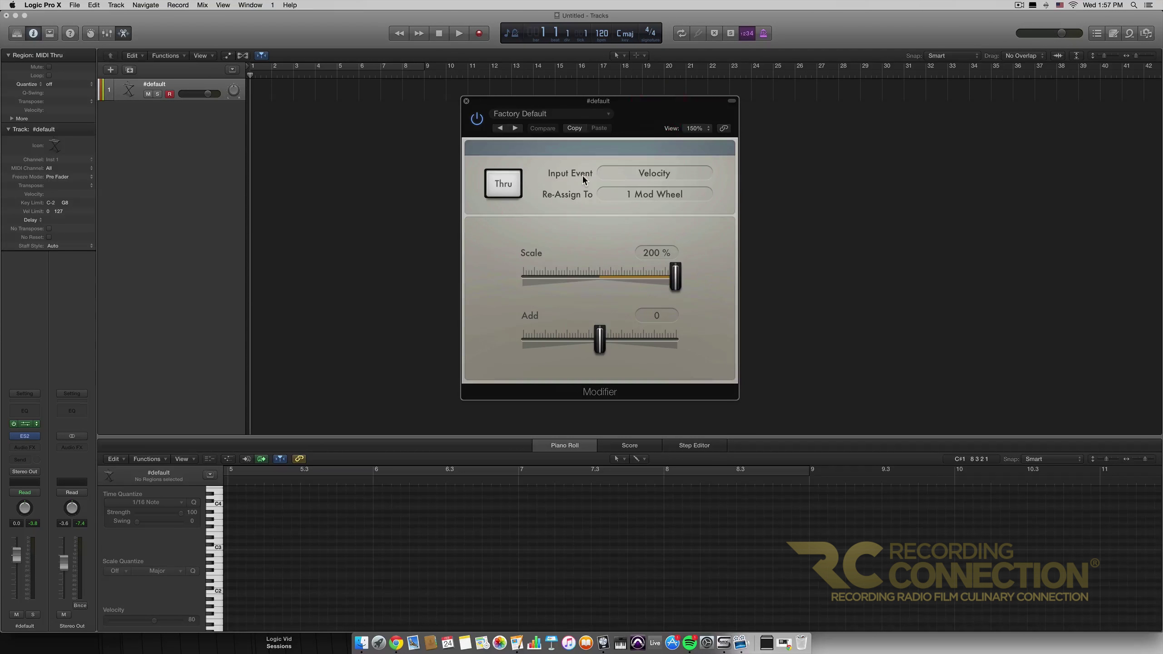
Step: Examine the Input Event and Re-Assign To choices offered by the Modifier
click(679, 170)
click(724, 169)
click(658, 198)
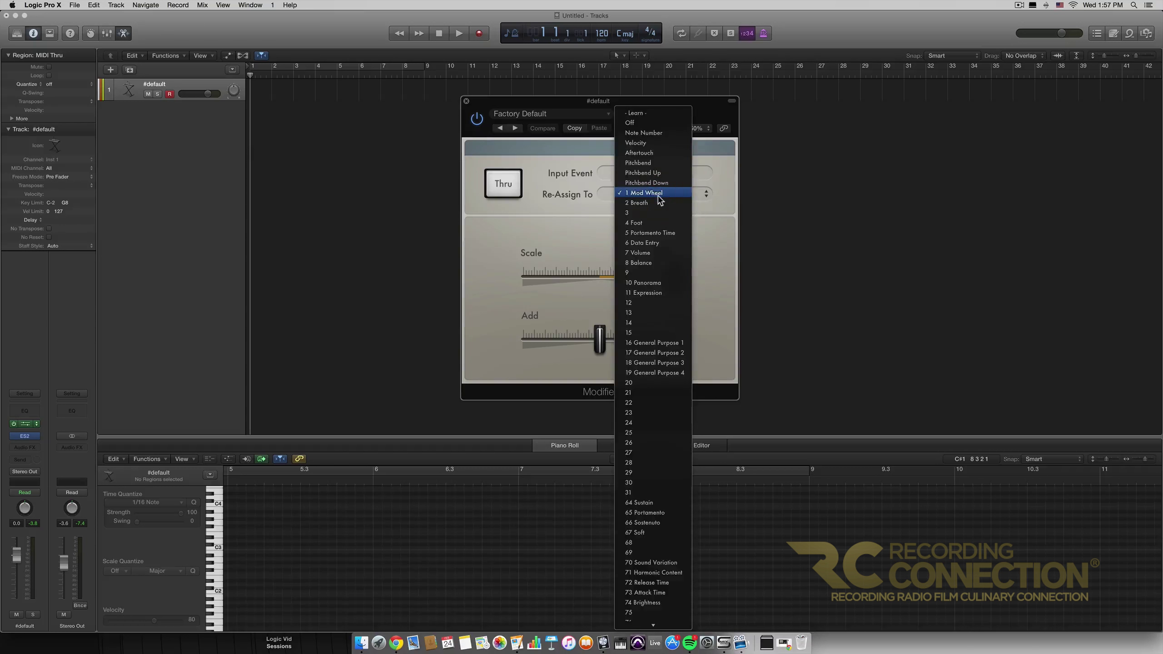
click(658, 194)
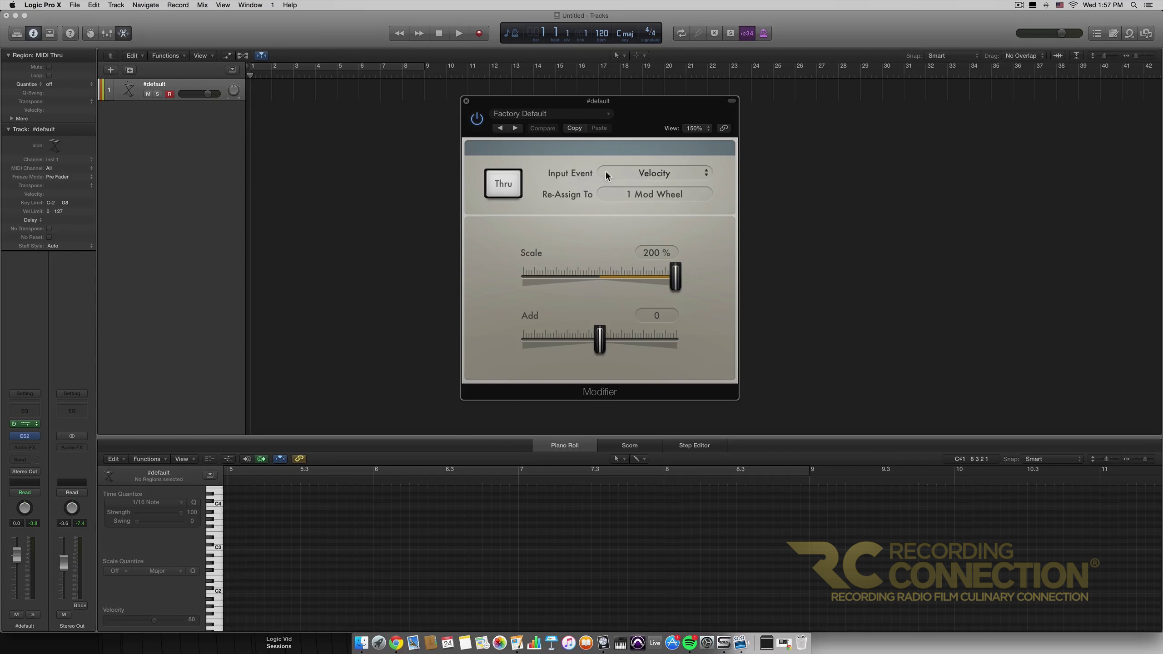
click(671, 176)
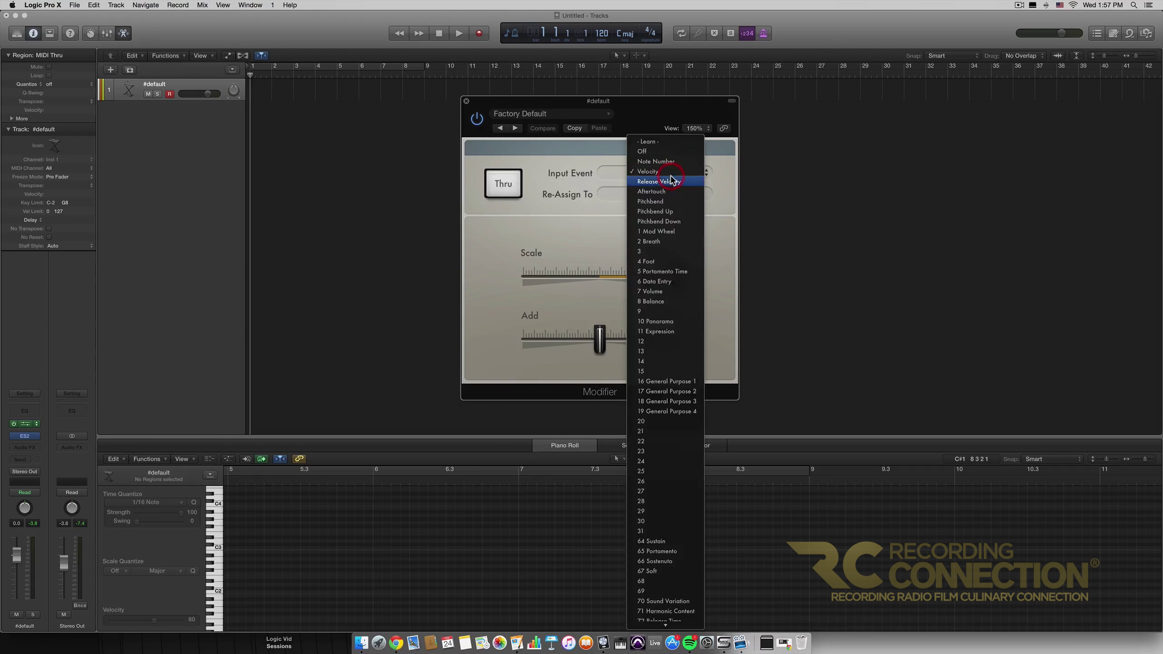
click(667, 172)
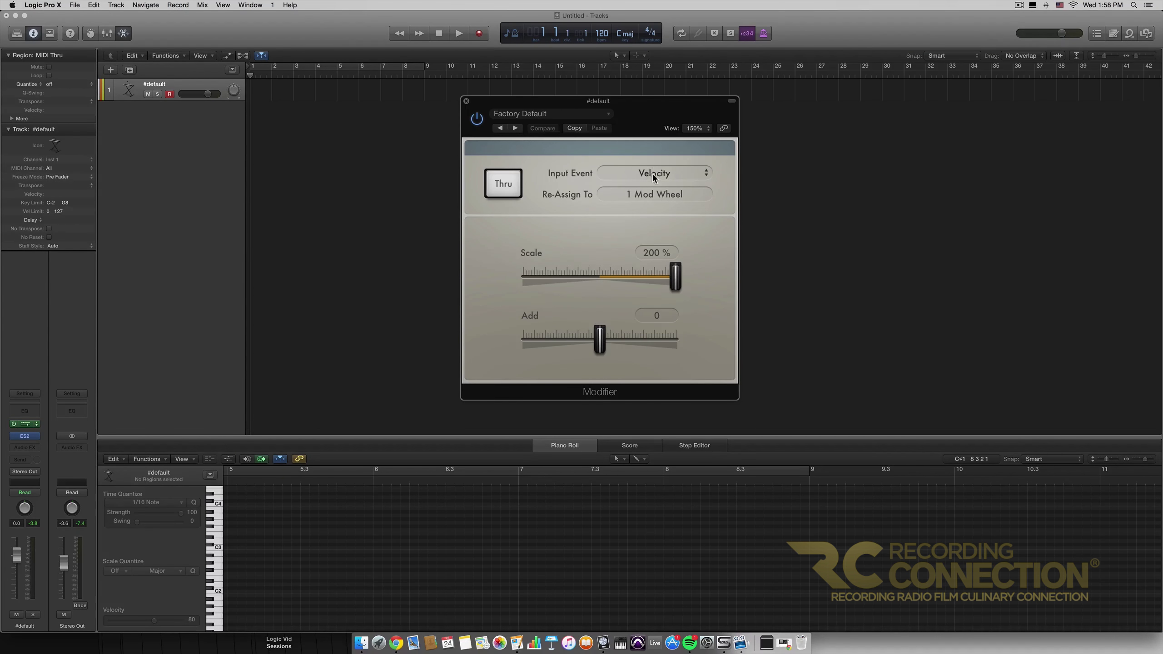
click(653, 173)
click(659, 176)
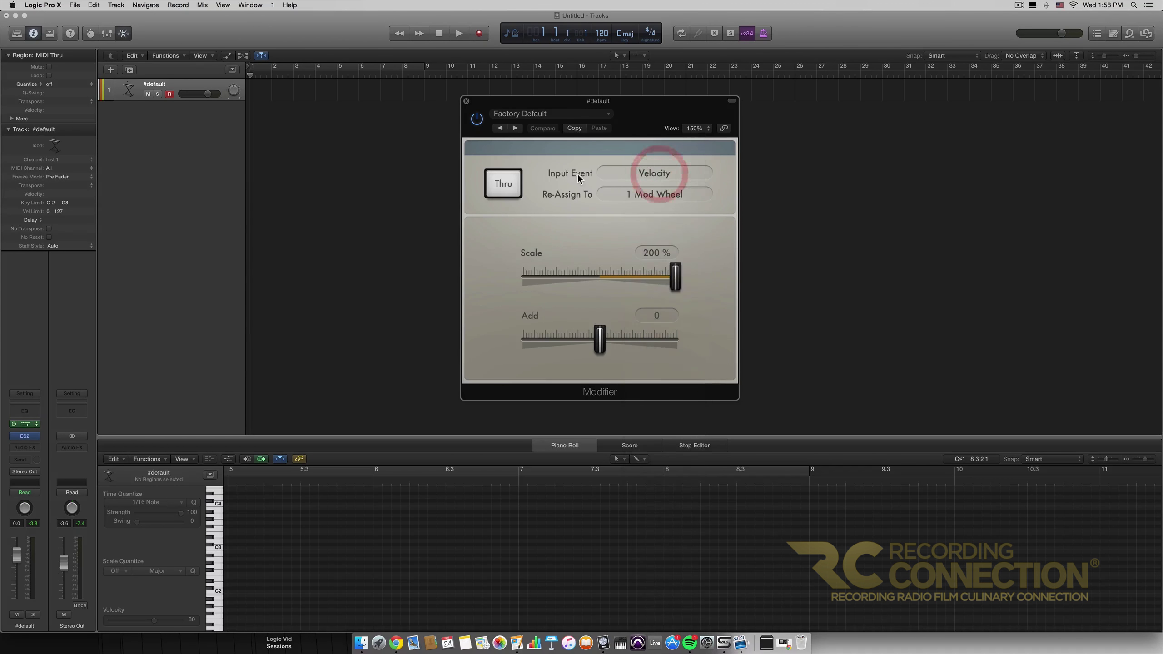
click(666, 171)
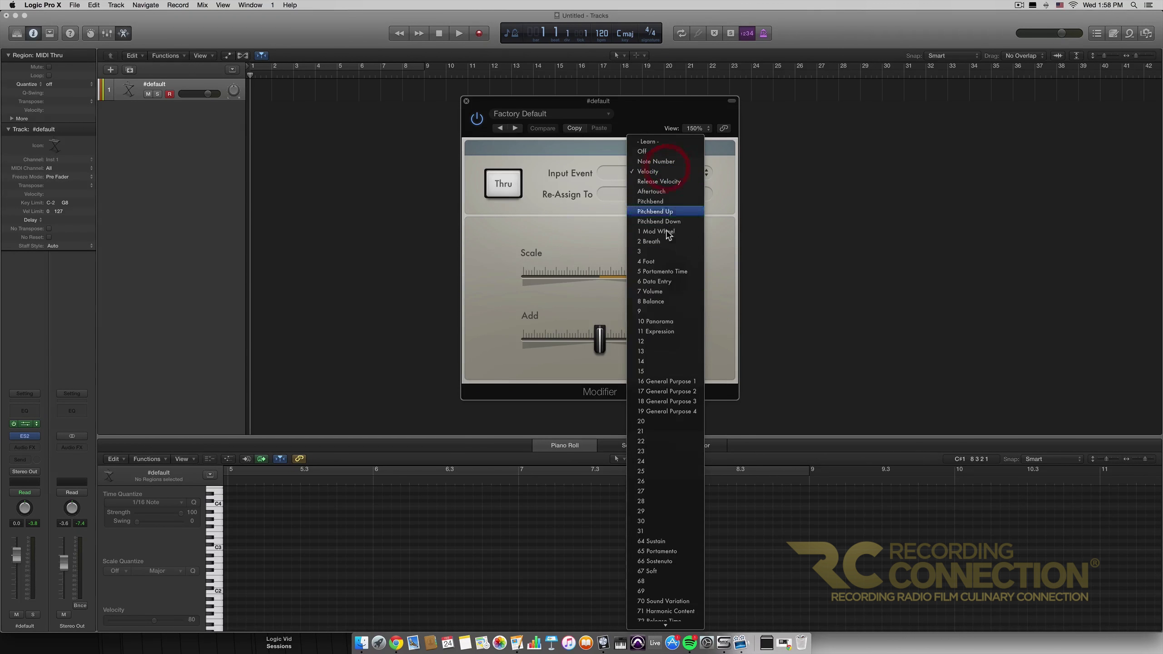
click(659, 172)
click(662, 195)
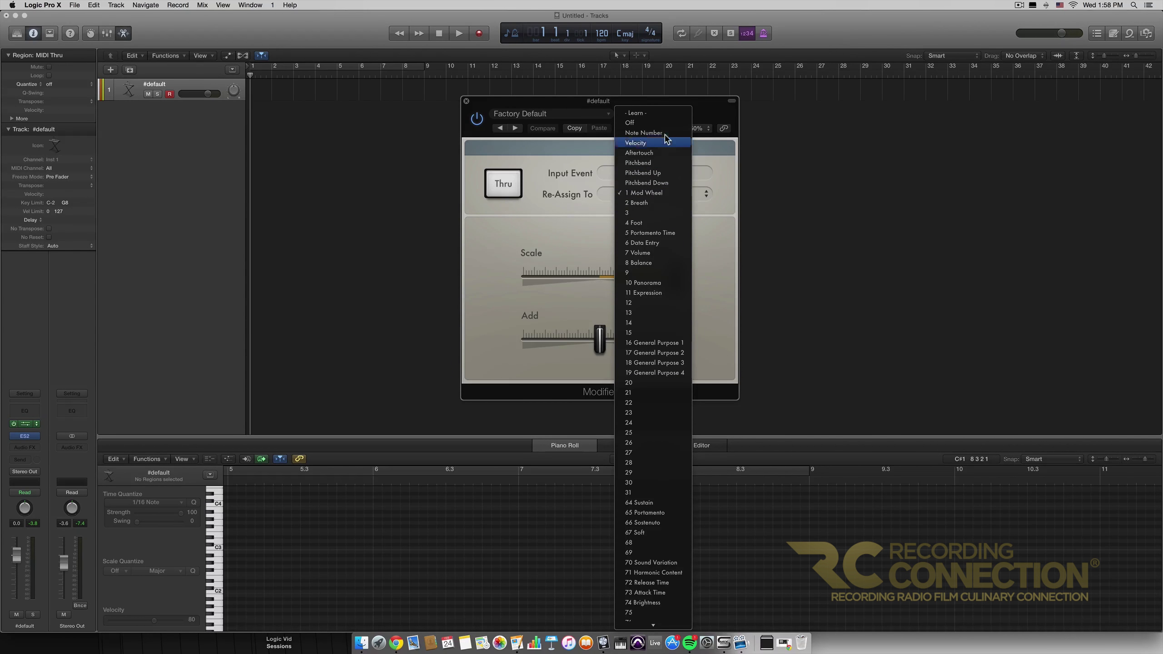
click(607, 179)
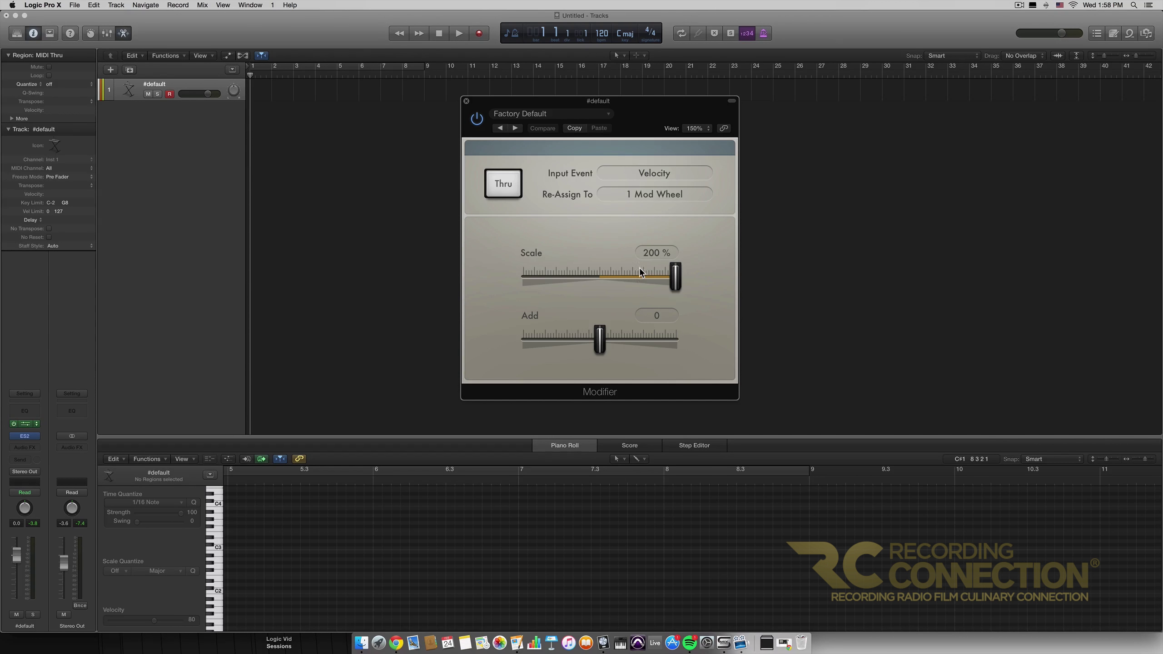
Step: Set the Modifier's Scale to 100 %
drag(675, 274, 641, 275)
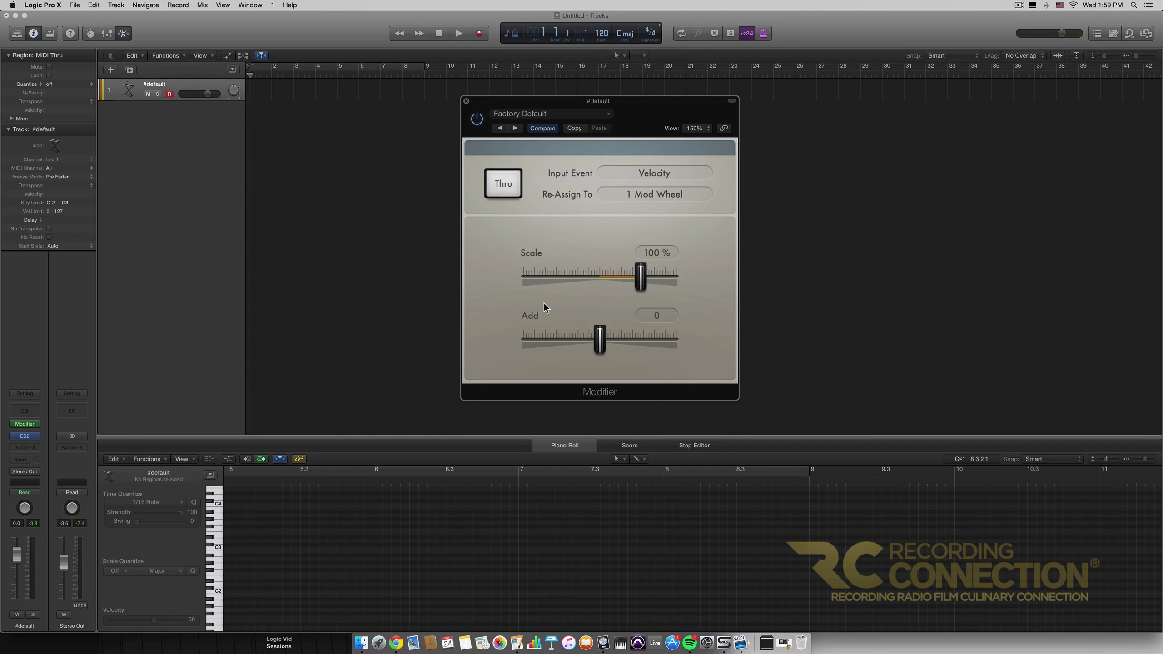
click(27, 437)
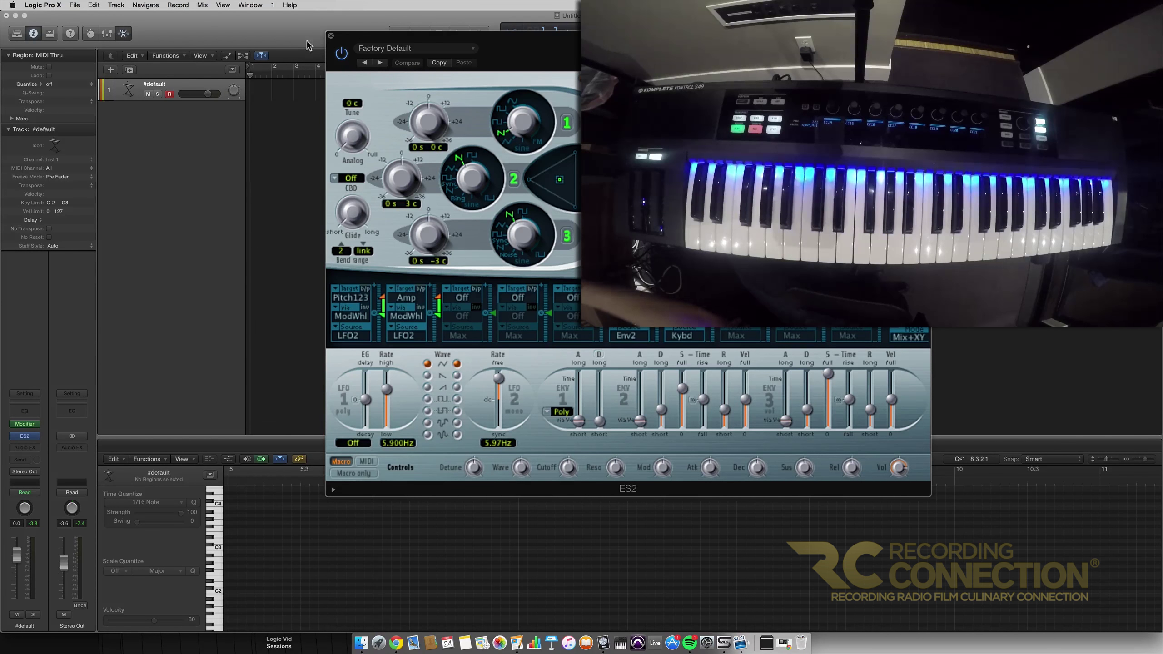
click(331, 35)
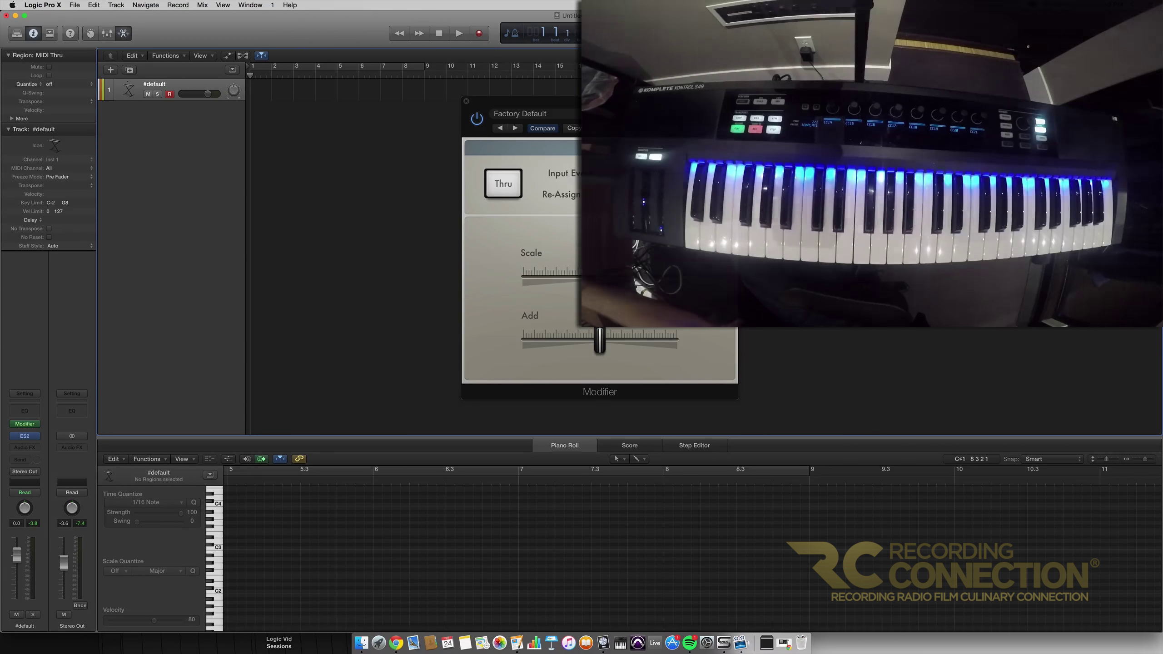
click(640, 275)
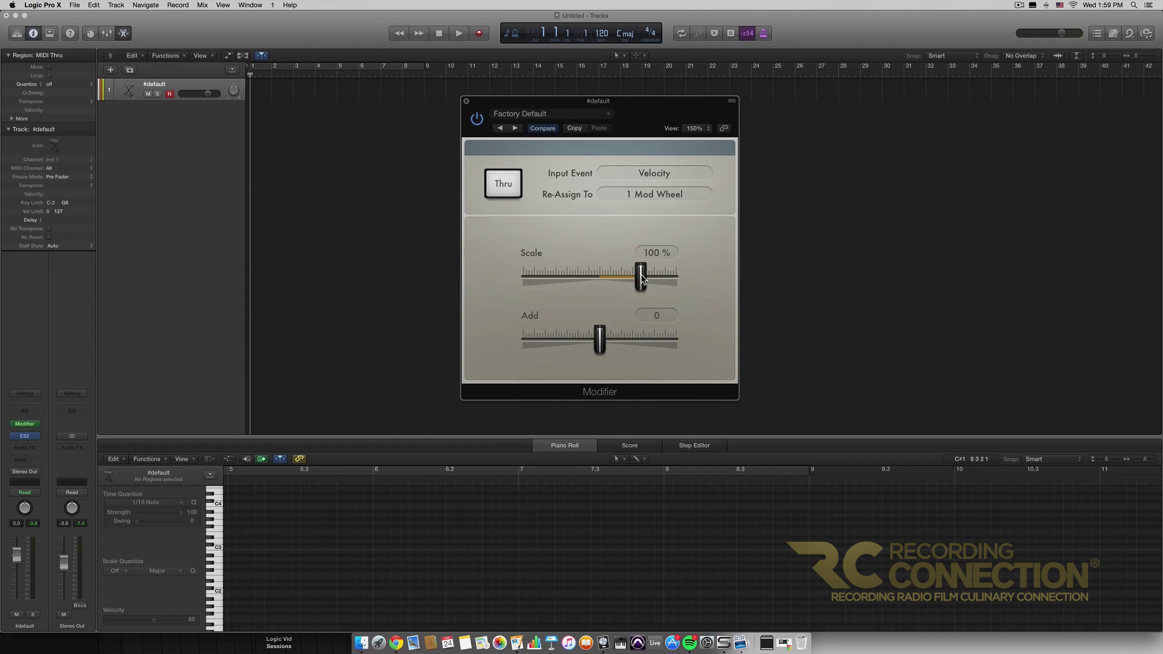
mouse_move(641, 277)
mouse_down()
mouse_move(719, 278)
mouse_move(556, 280)
mouse_move(638, 271)
mouse_up()
mouse_move(606, 336)
mouse_down()
mouse_move(531, 340)
mouse_move(670, 333)
mouse_move(616, 338)
mouse_move(605, 323)
mouse_up()
Step: Inspect the modulation intensities of the ES2's Pitch123 and Amp slots, and close the ES2
click(26, 436)
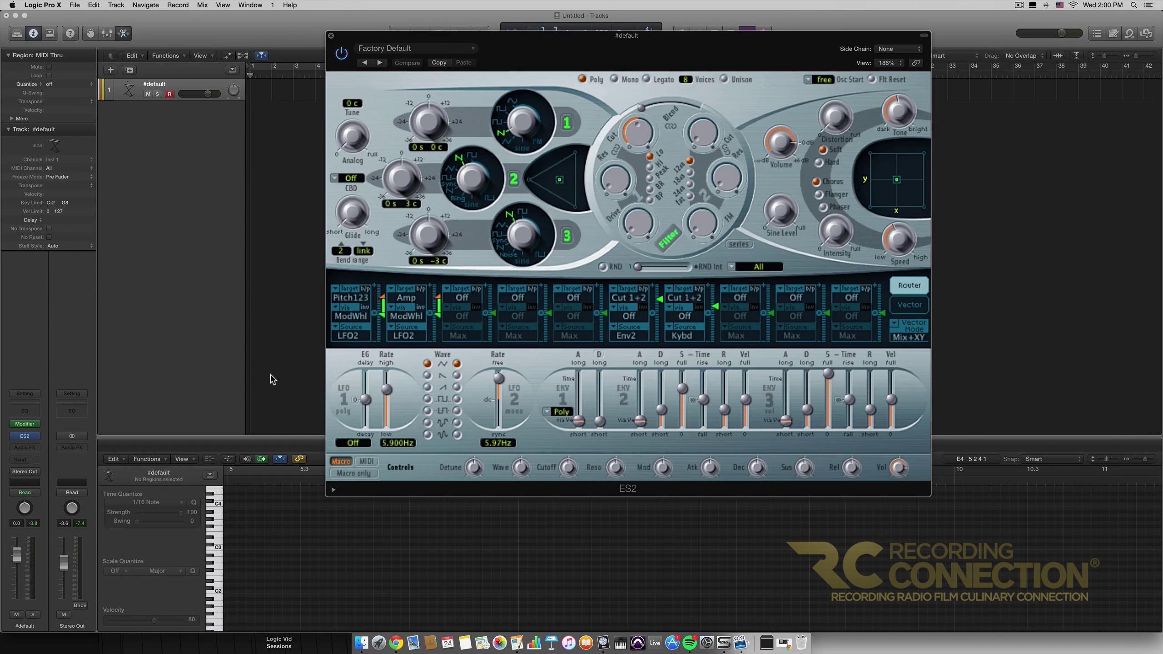
click(384, 300)
drag(384, 300, 439, 295)
click(438, 298)
click(331, 36)
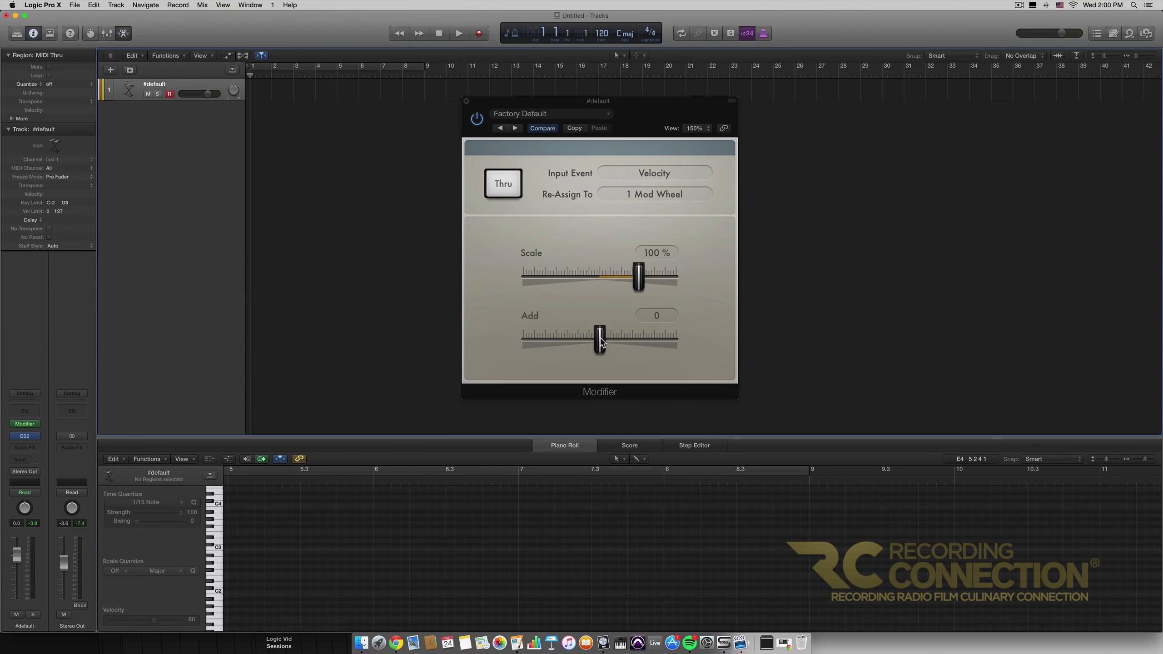
Step: Raise the Modifier's Add value slightly, return it to 0 and shift the plug-in window a little
drag(602, 340, 616, 341)
mouse_move(617, 344)
mouse_down()
mouse_move(682, 344)
mouse_move(522, 344)
mouse_move(600, 344)
mouse_up()
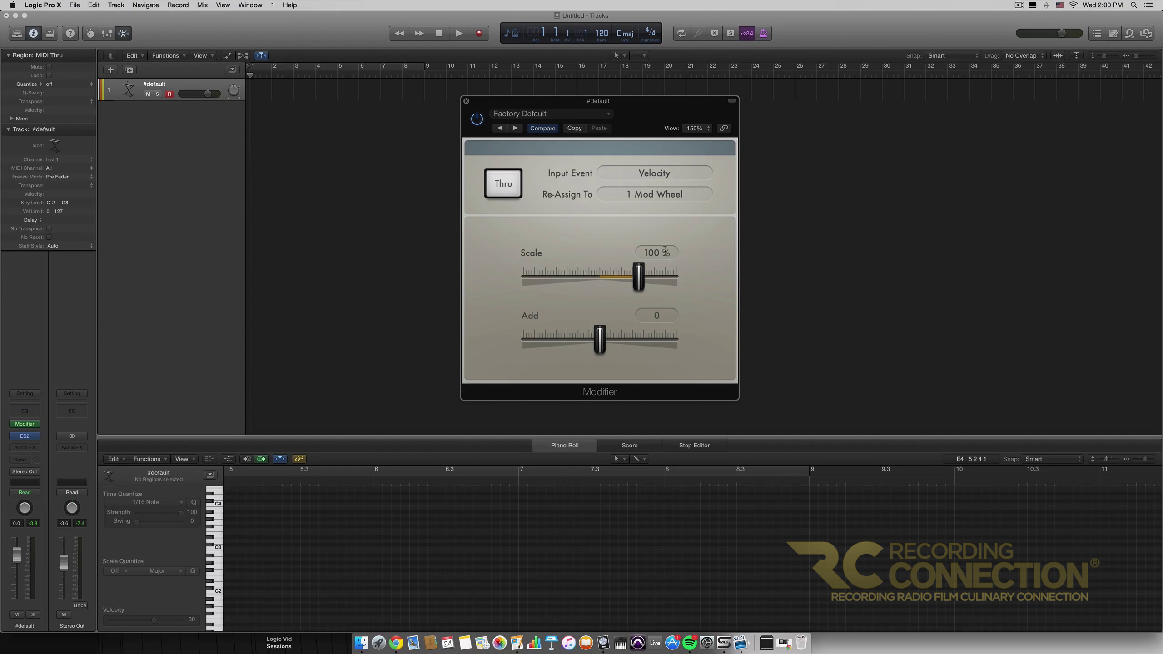
drag(649, 114, 633, 121)
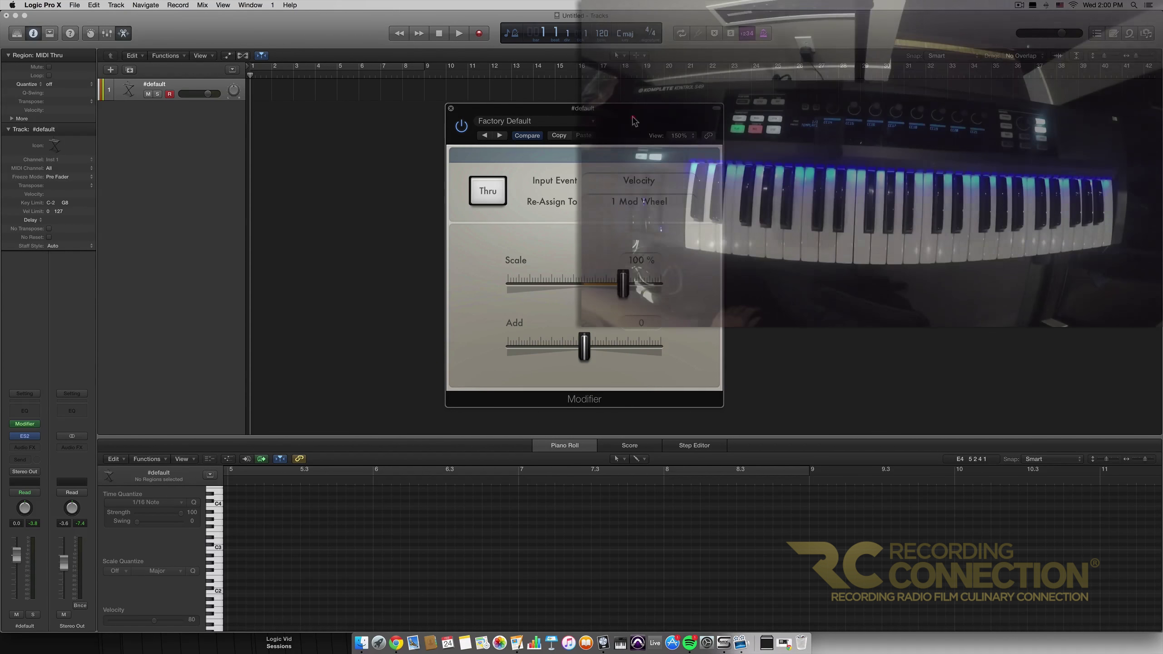
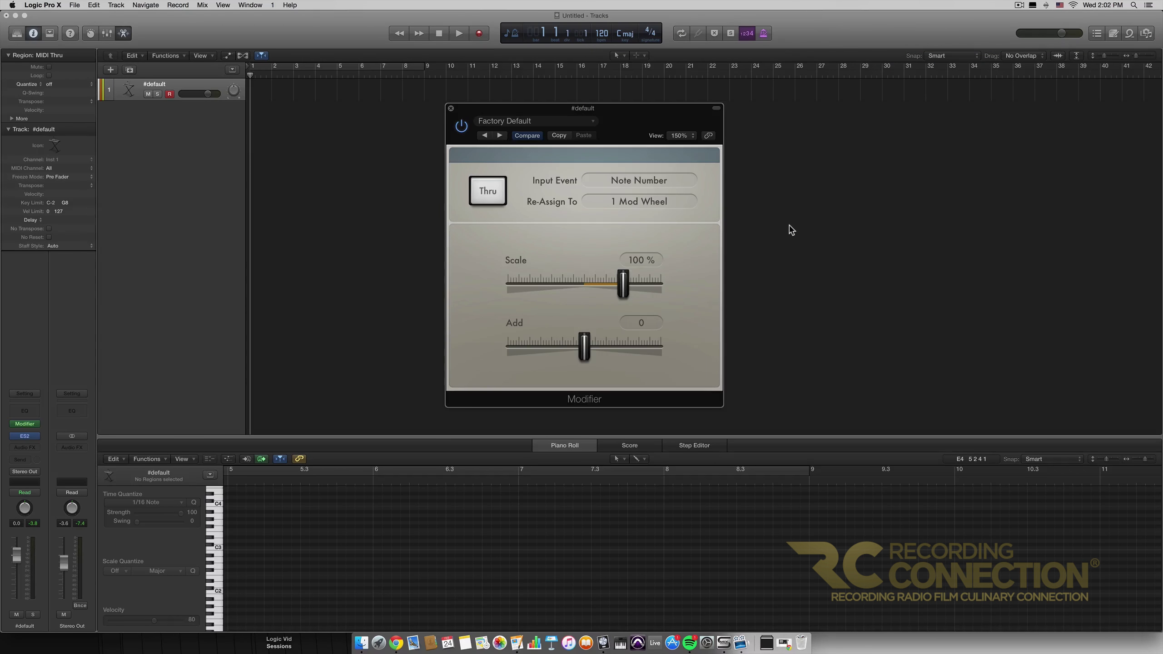
Step: Assign controller 14 as the Modifier's Input Event using Learn and a control on the MIDI keyboard
click(25, 437)
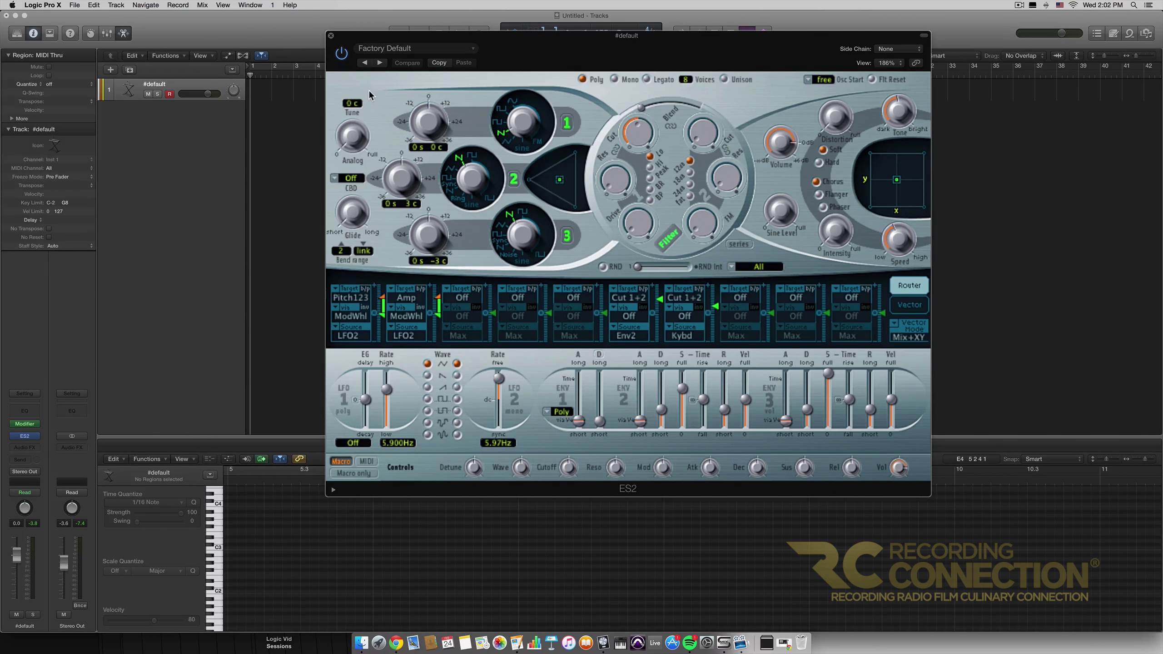
click(331, 37)
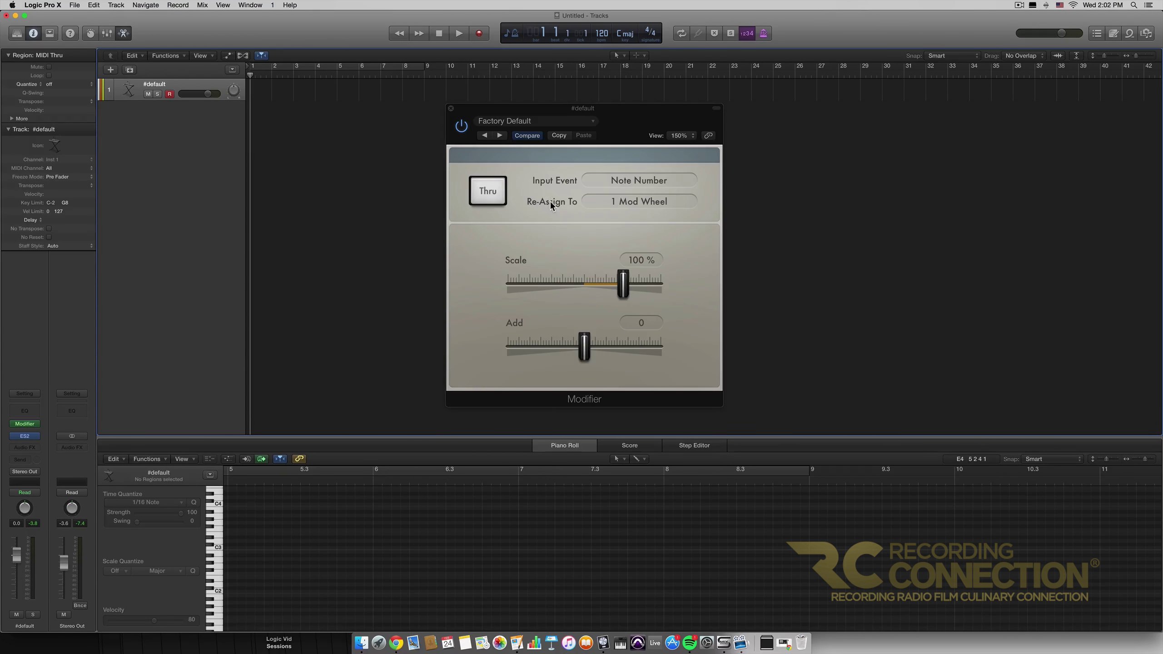
click(633, 180)
click(655, 181)
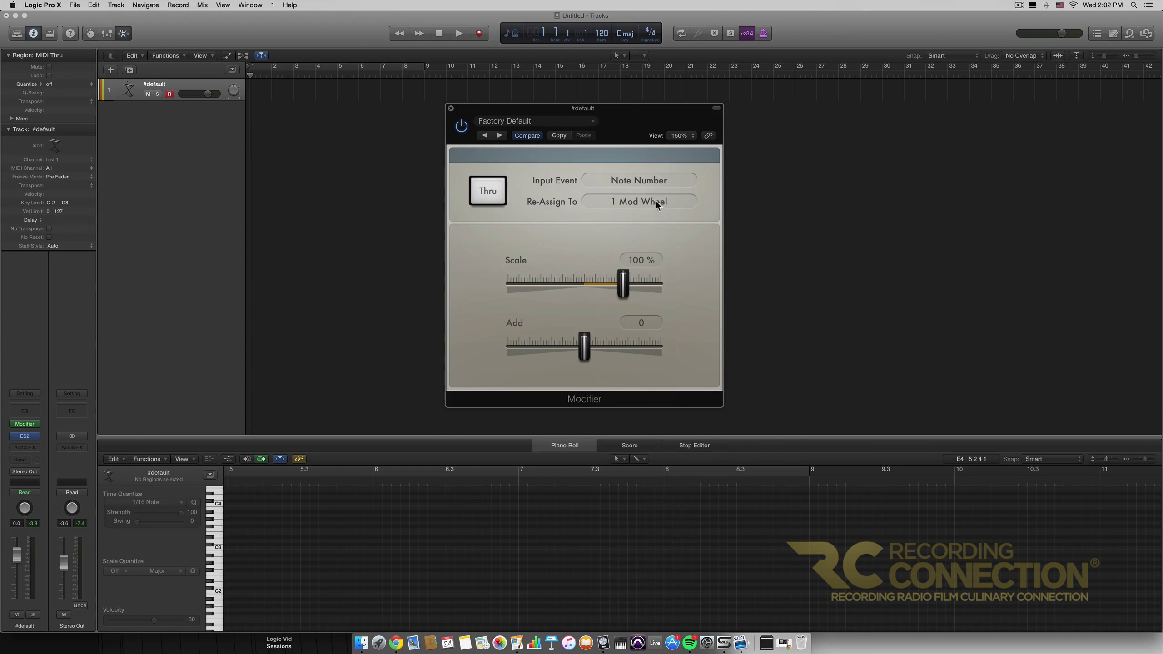
click(652, 179)
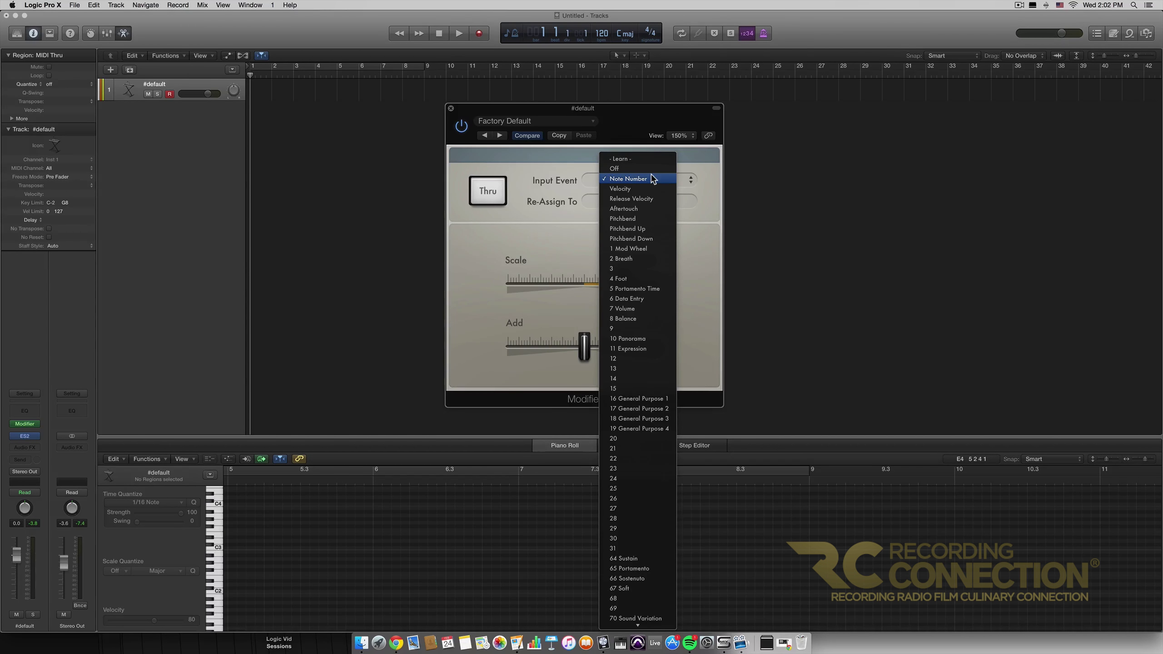
scroll(632, 367, down, 10)
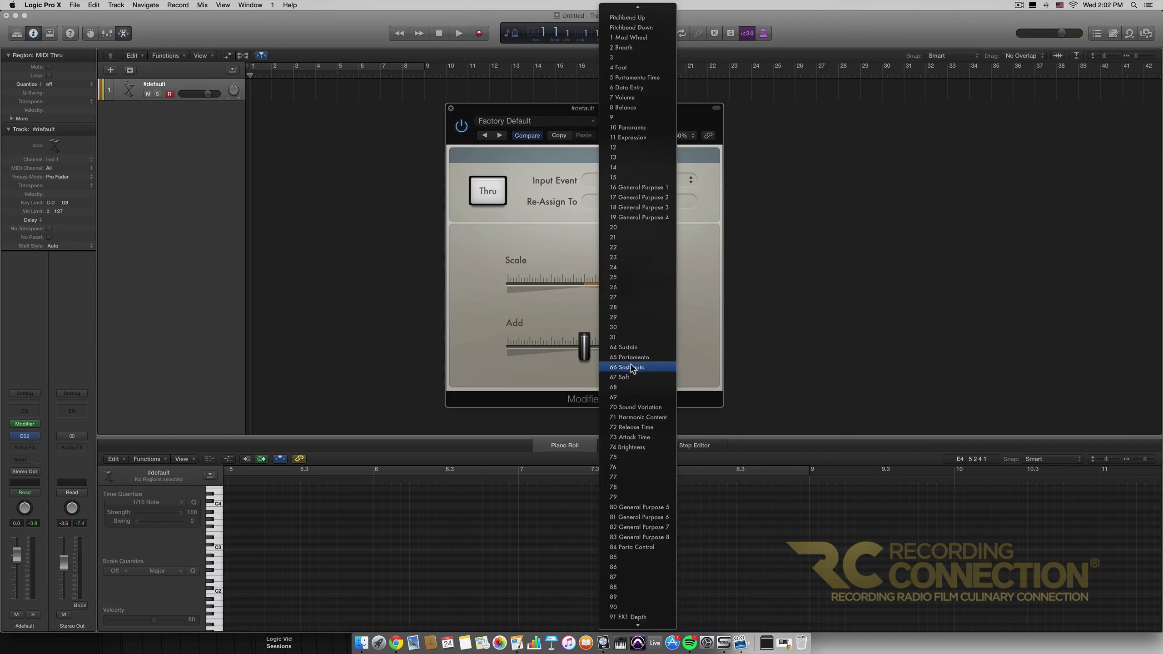
scroll(632, 365, down, 2)
scroll(631, 362, up, 10)
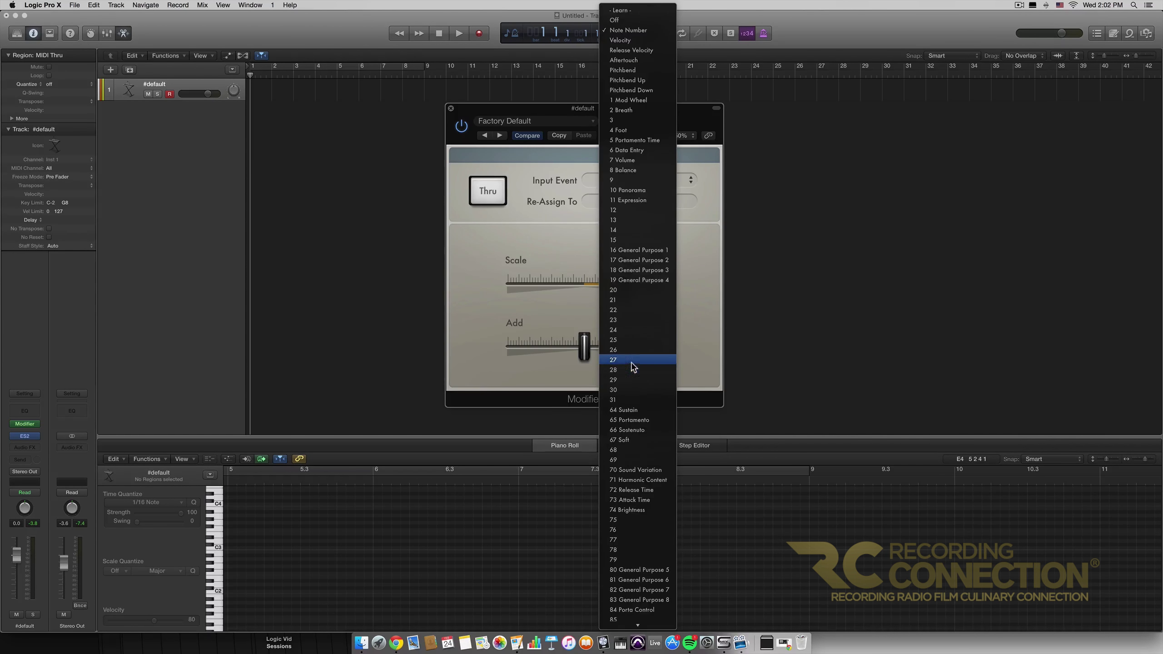
click(652, 11)
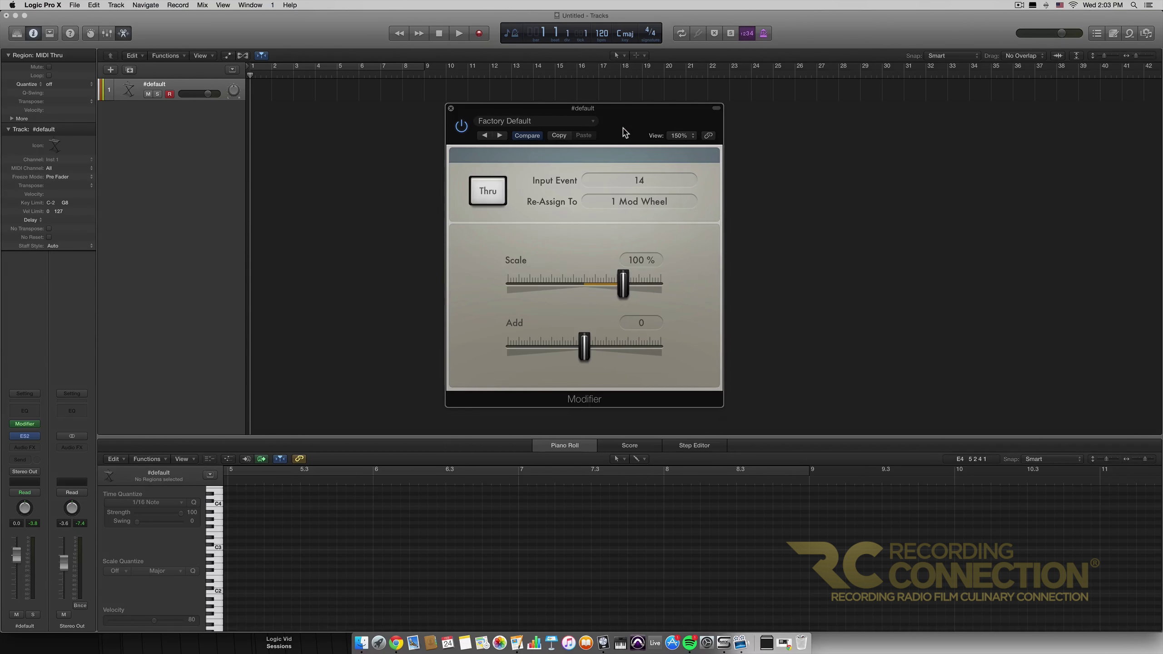
mouse_move(626, 133)
mouse_down()
mouse_move(634, 145)
mouse_move(627, 130)
mouse_up()
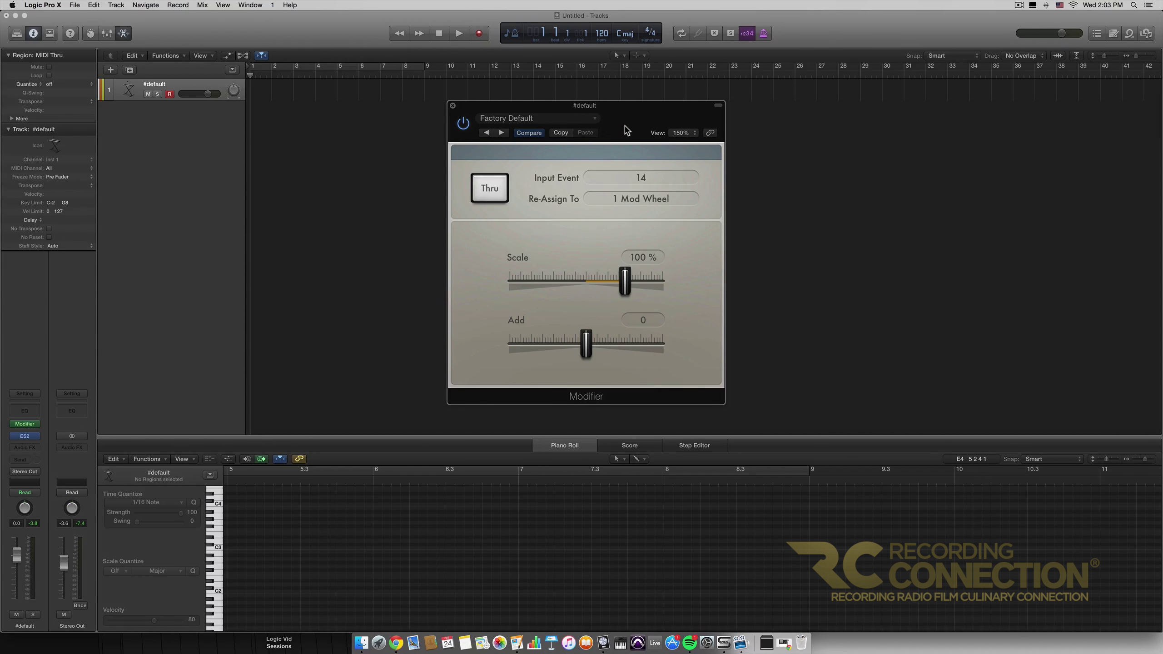